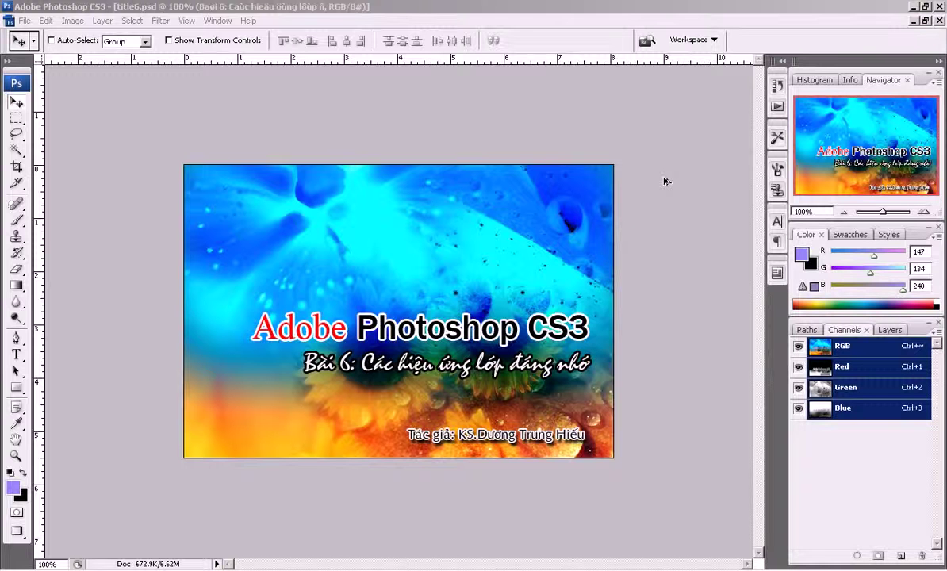
Bring the Photoshop window holding 3.jpg and IMG_3394.JPG into focus
left_click(665, 181)
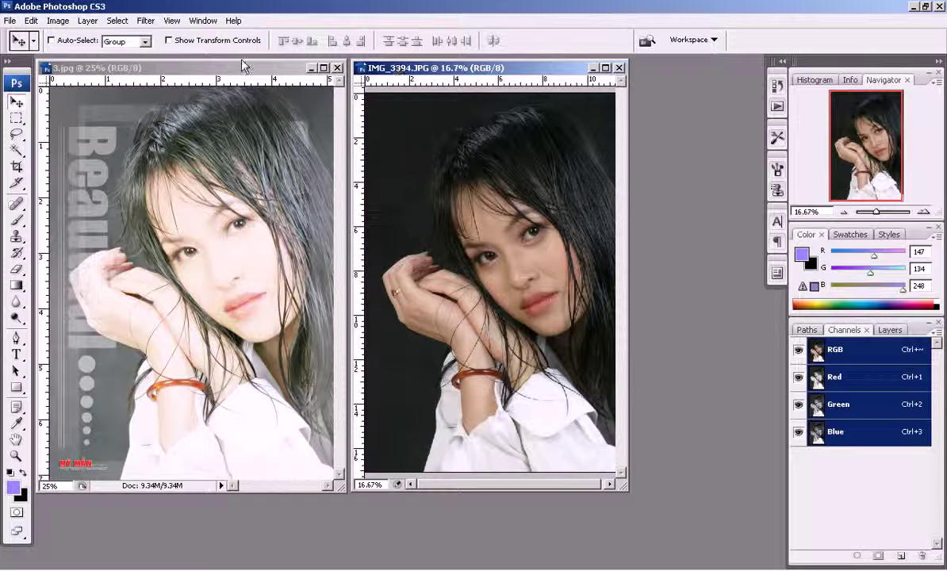
Make 3.jpg active with its Layers panel showing, and minimize IMG_3394.JPG
left_click(164, 256)
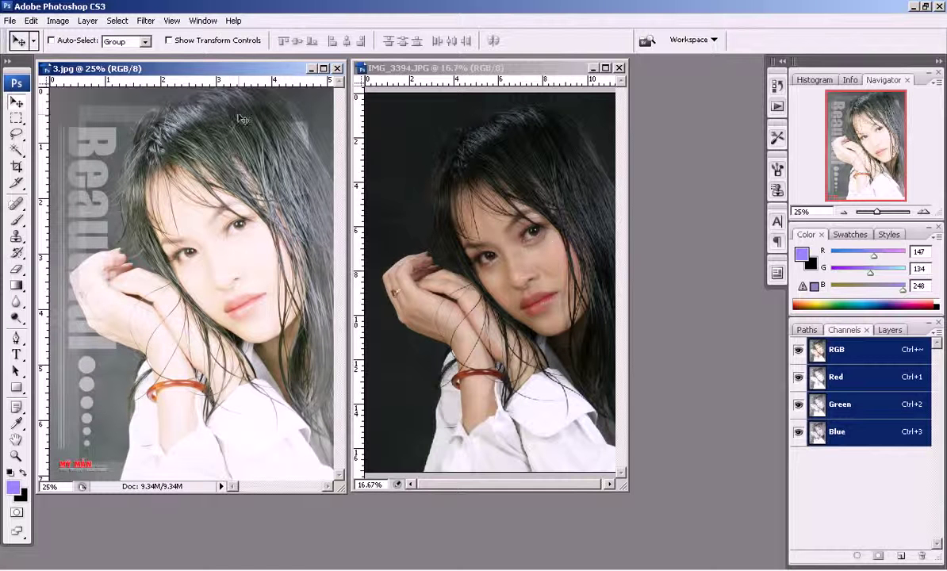
left_click(885, 330)
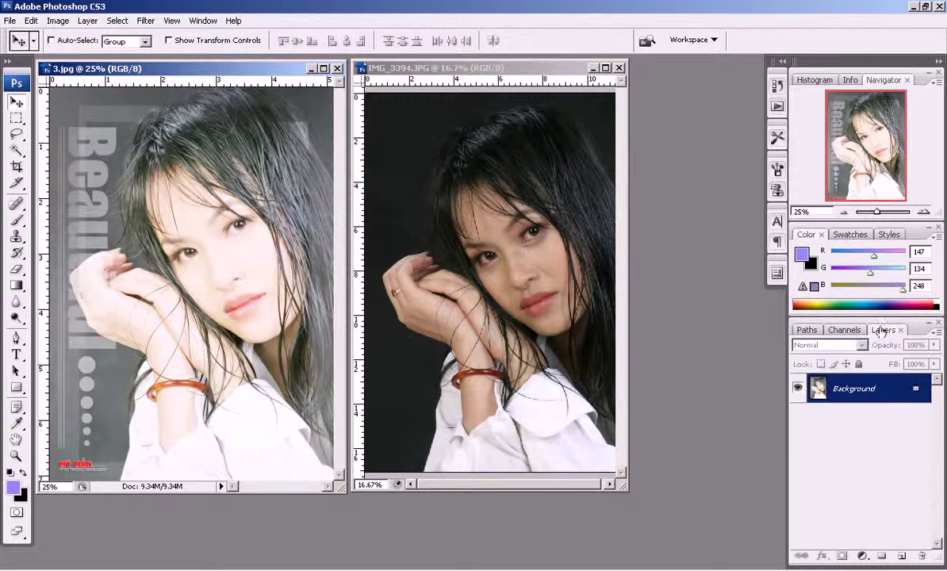
left_click(592, 68)
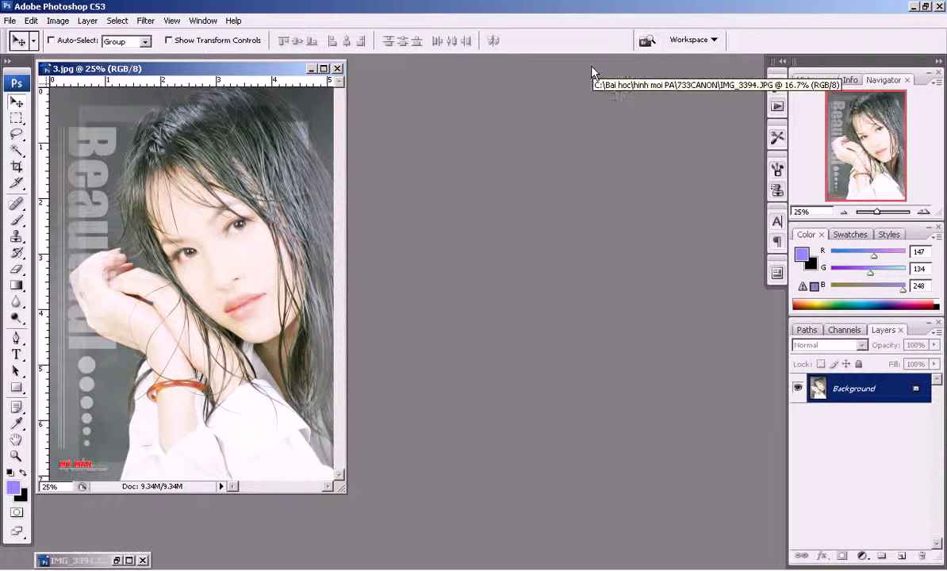
Duplicate 3.jpg's Background layer, blend the copy in Multiply, and compare before and after
double_click(301, 68)
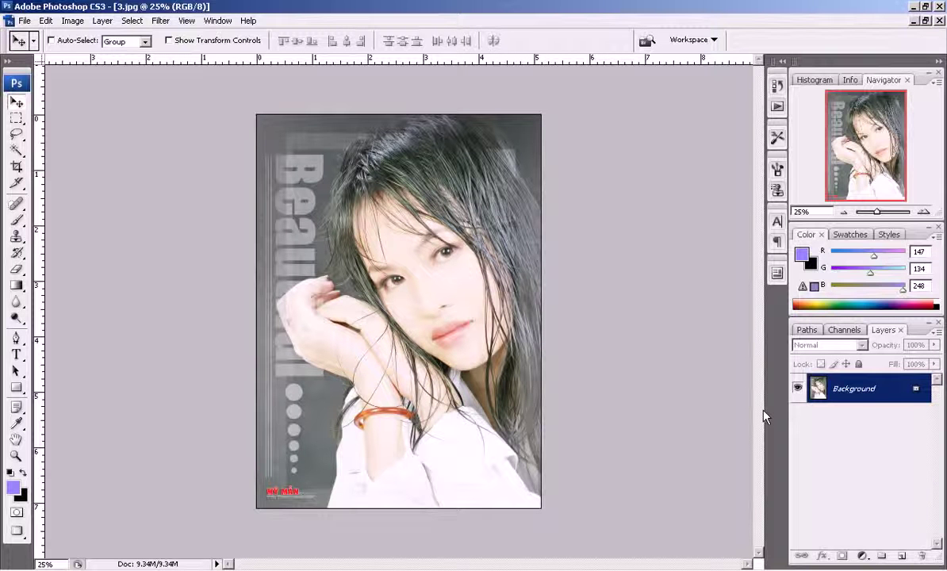
key("ctrl+j")
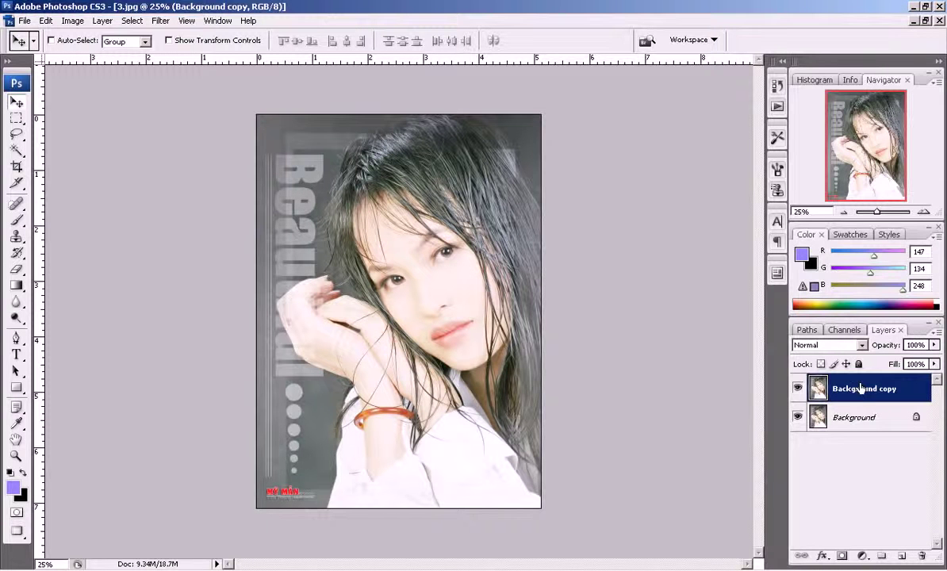
left_click(836, 345)
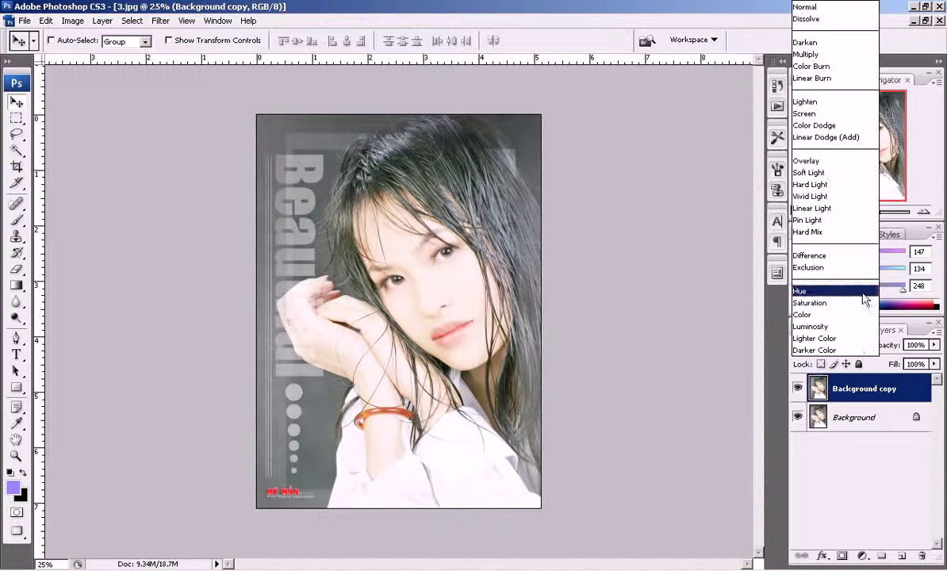
left_click(814, 55)
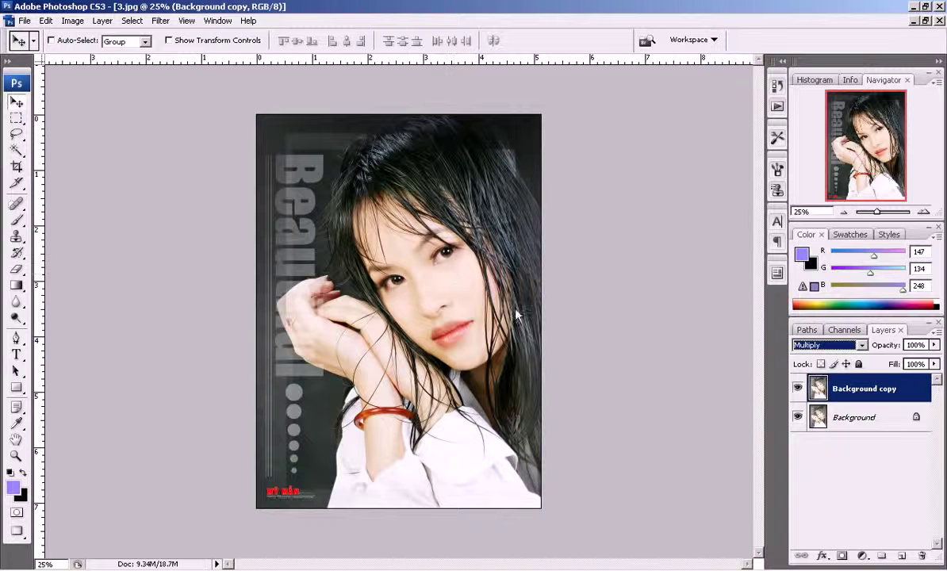
left_click(799, 389)
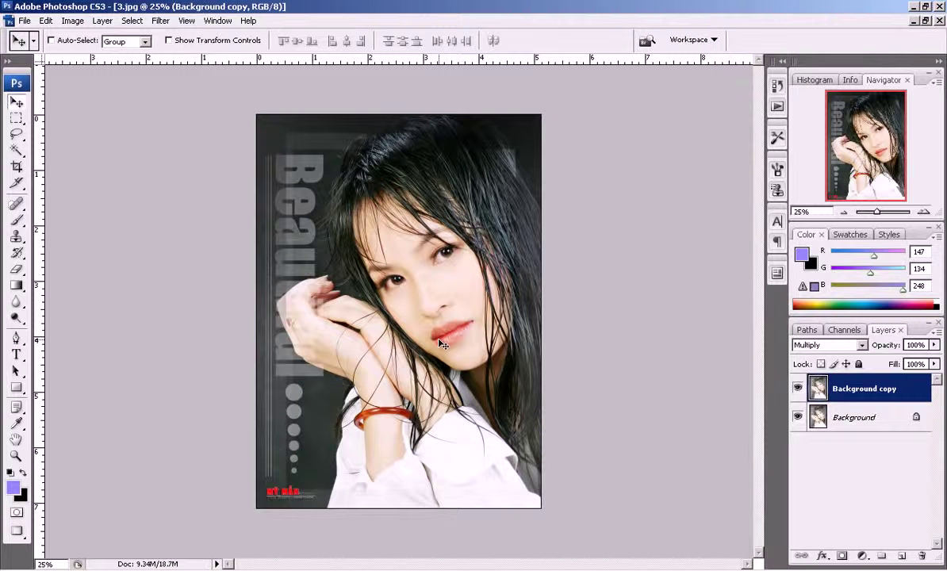
left_click(926, 21)
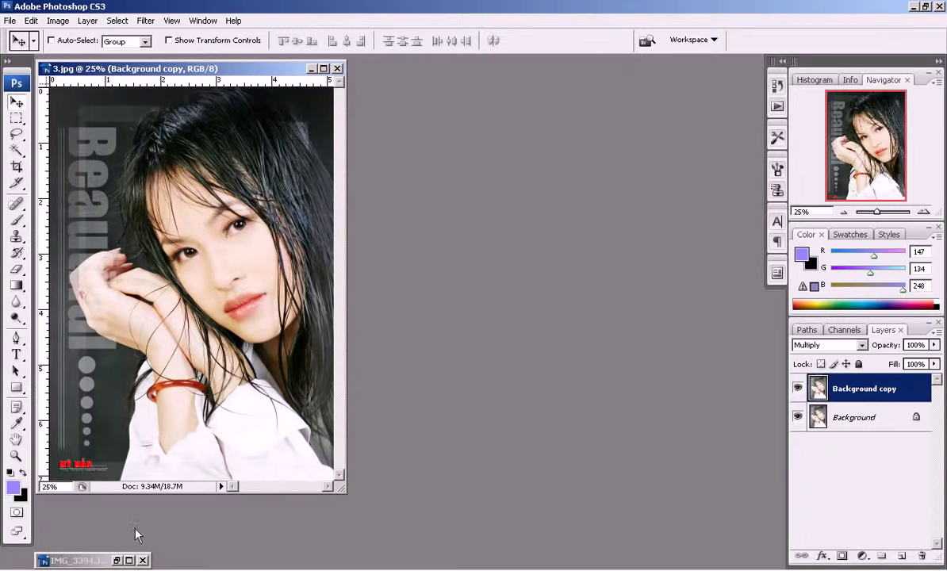
Restore IMG_3394.JPG, minimize 3.jpg, and move the portrait window toward the centre
left_click(117, 560)
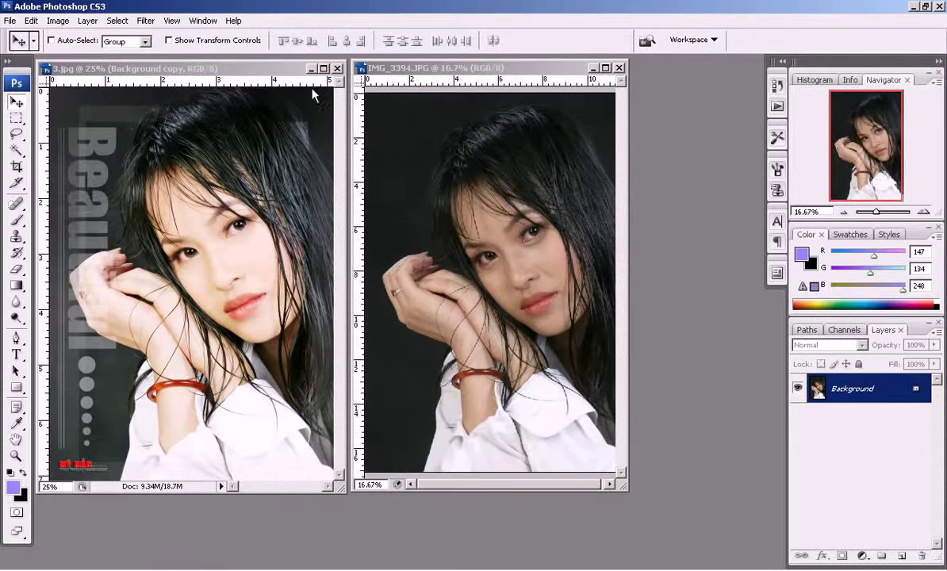
left_click(310, 68)
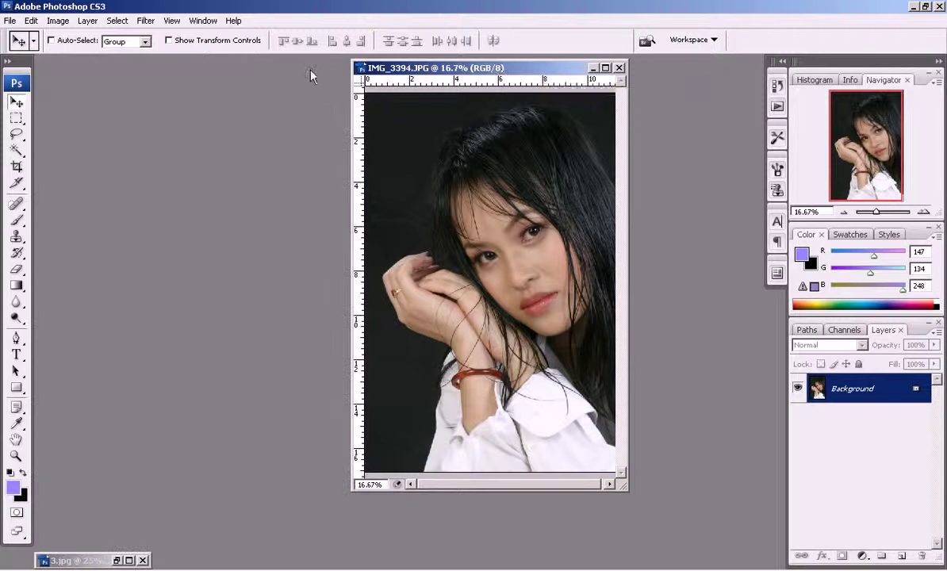
left_click_drag(497, 70, 387, 96)
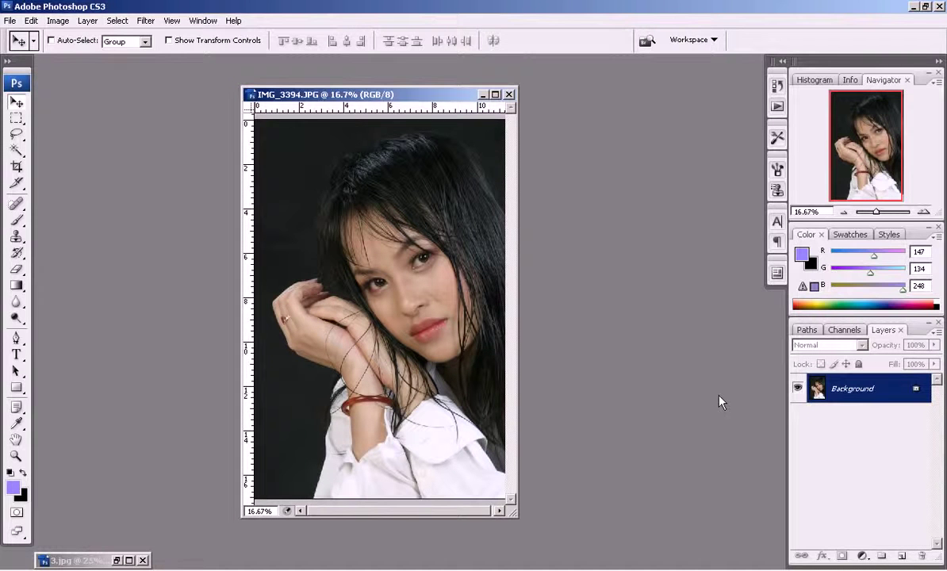
Duplicate the portrait's Background layer in Screen mode, then duplicate that Screen copy
key("ctrl+j")
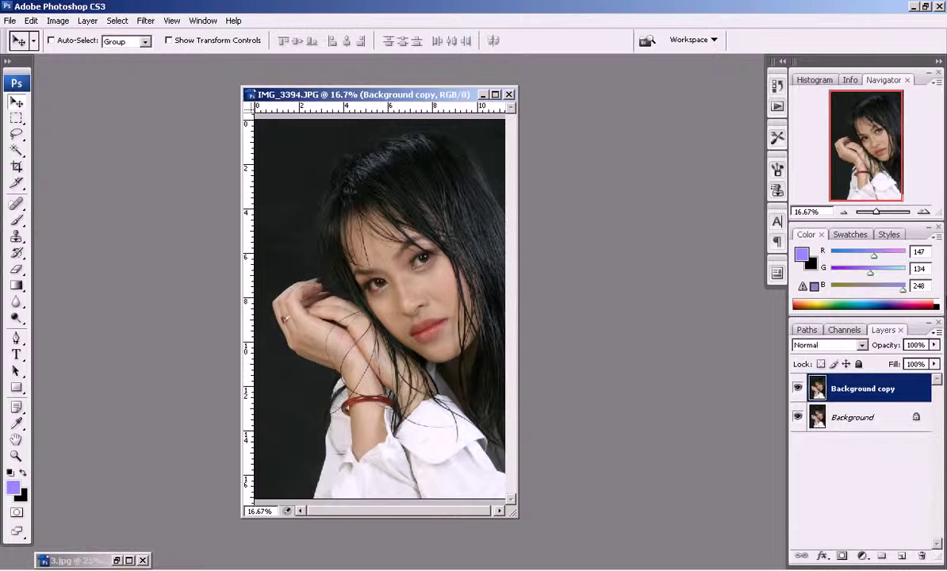
left_click(825, 345)
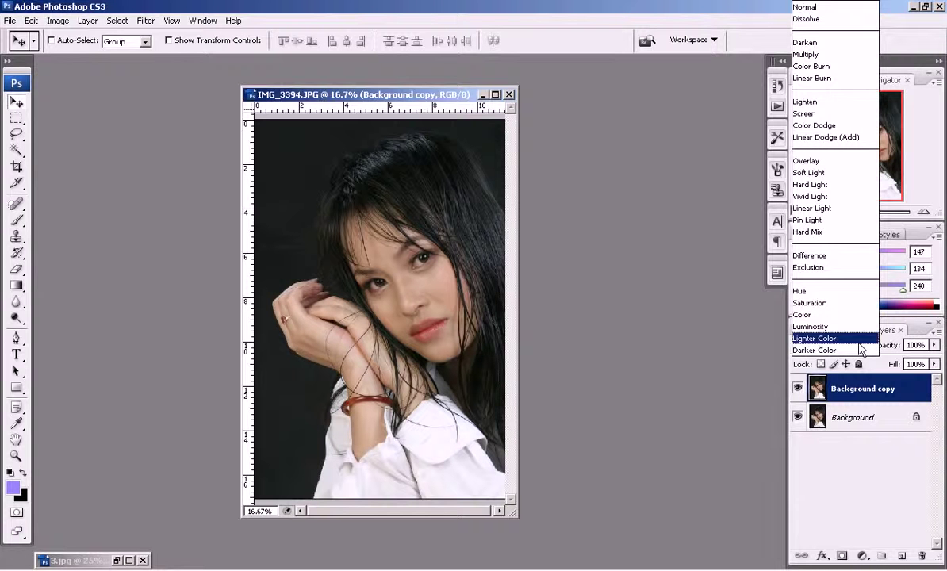
left_click(846, 115)
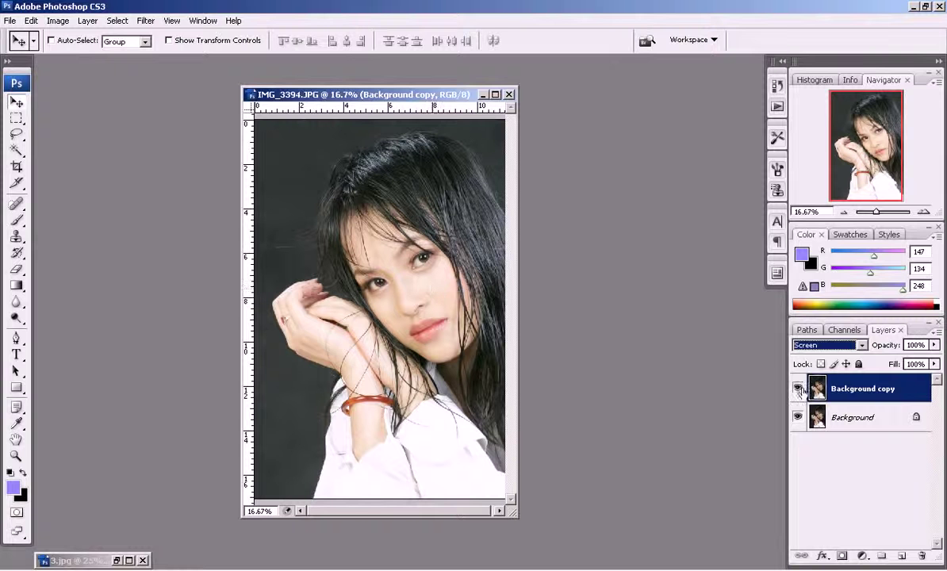
key("ctrl+j")
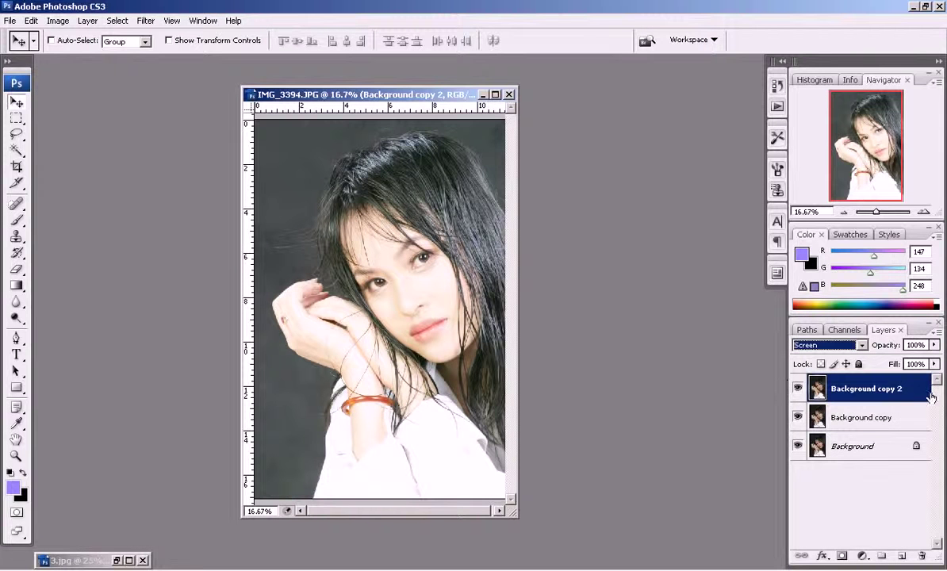
Set Background copy 2 to Overlay blending at 25% opacity
left_click(840, 346)
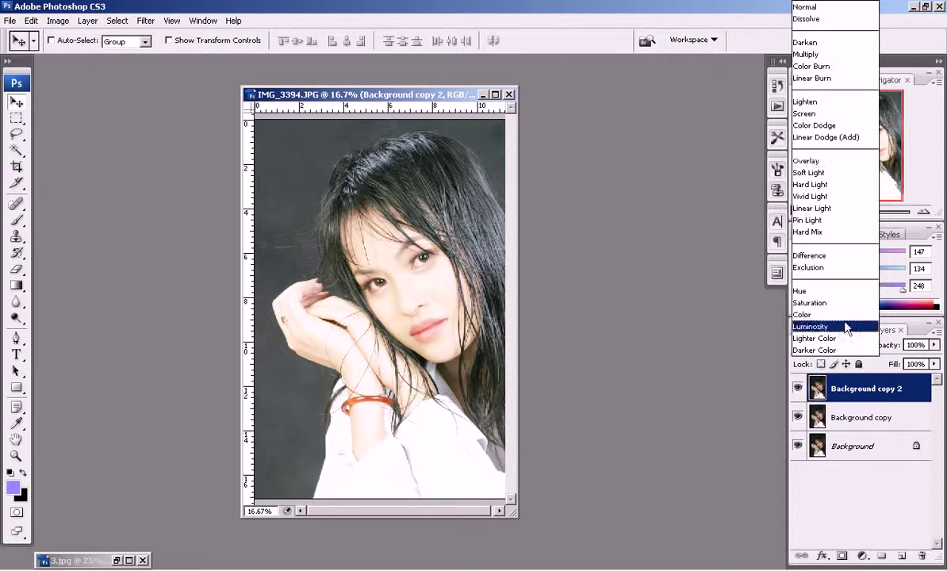
left_click(835, 161)
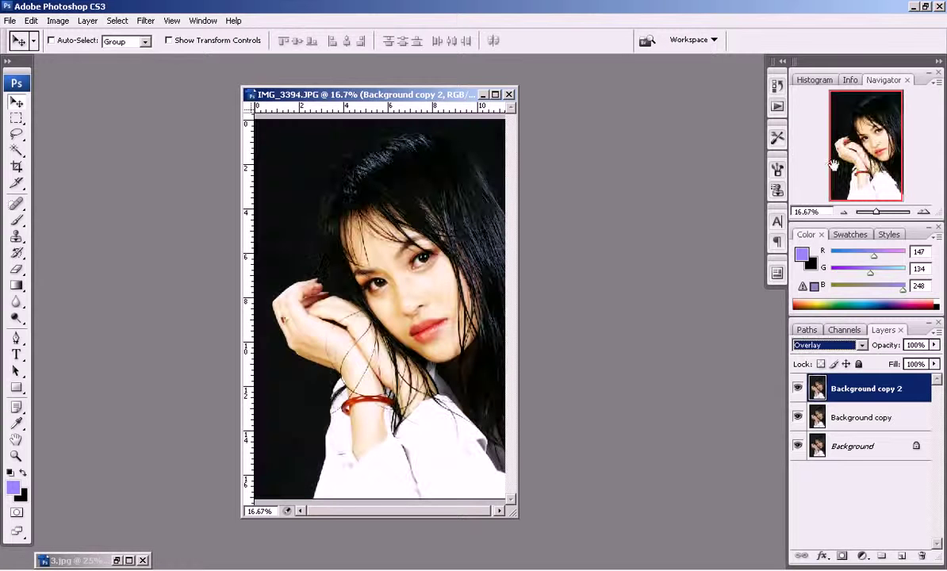
left_click(917, 346)
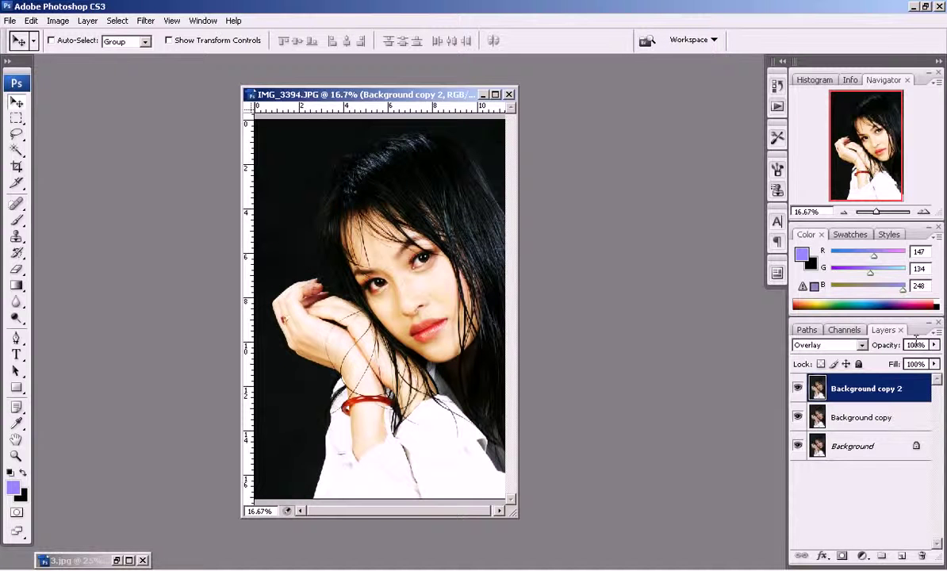
type("25")
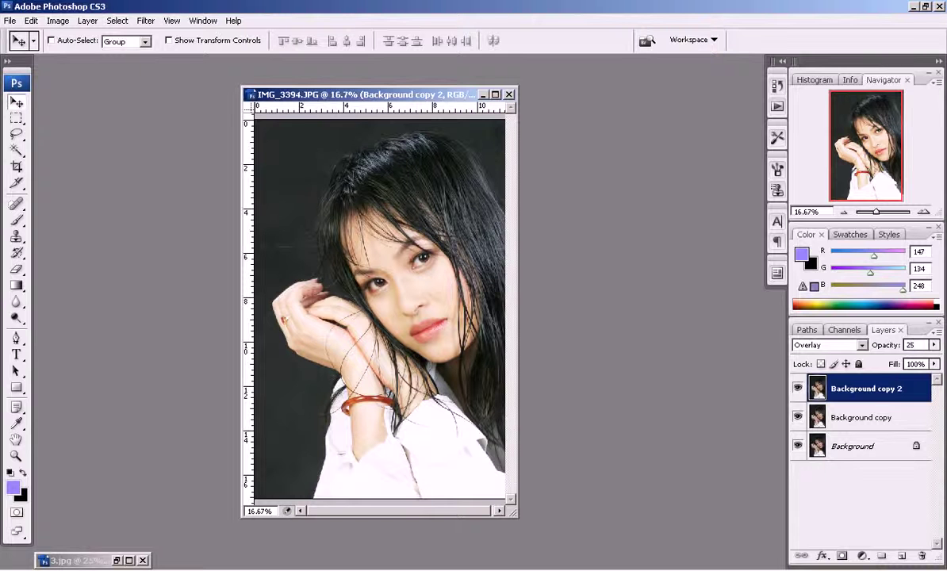
left_click(890, 419)
left_click(888, 391)
left_click_drag(423, 95, 516, 96)
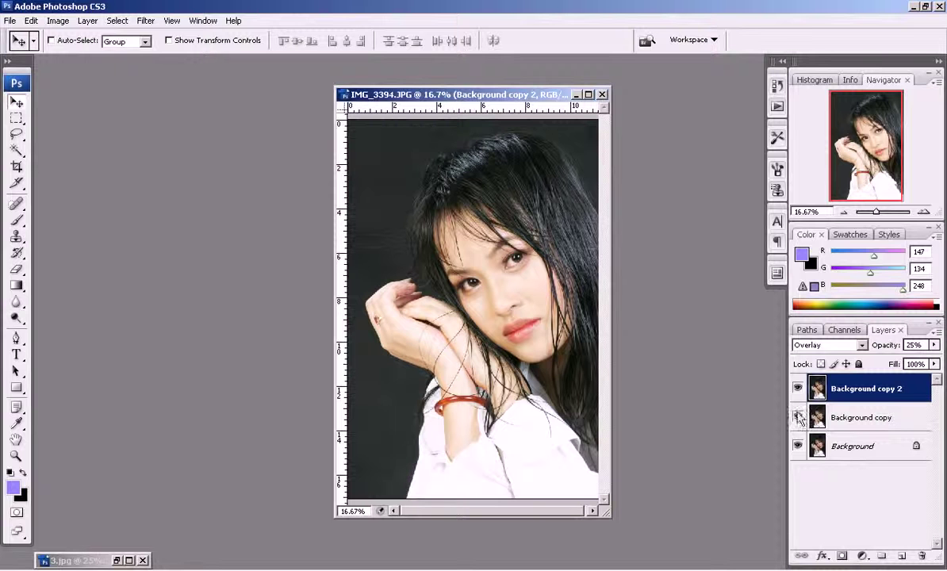
left_click(797, 447, "alt")
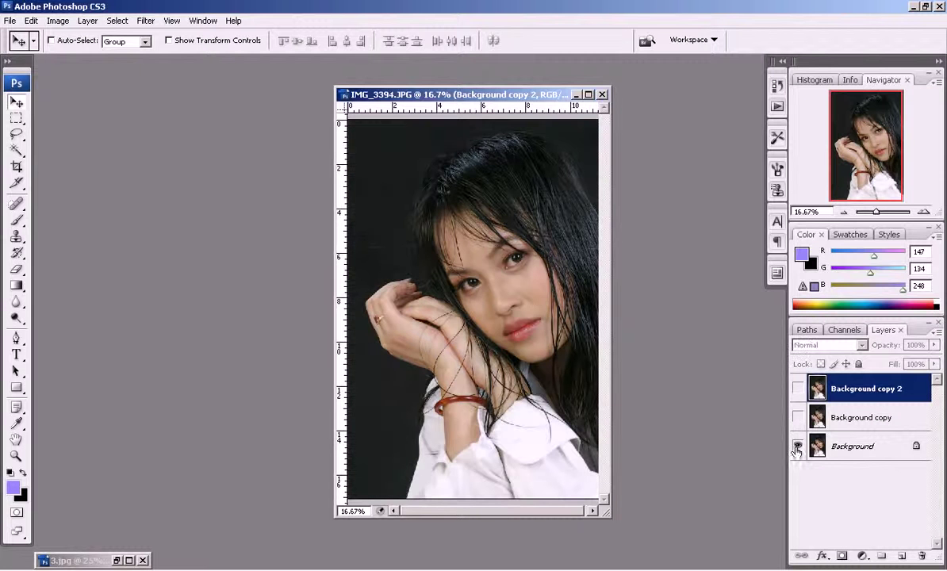
left_click(797, 417)
left_click(797, 389)
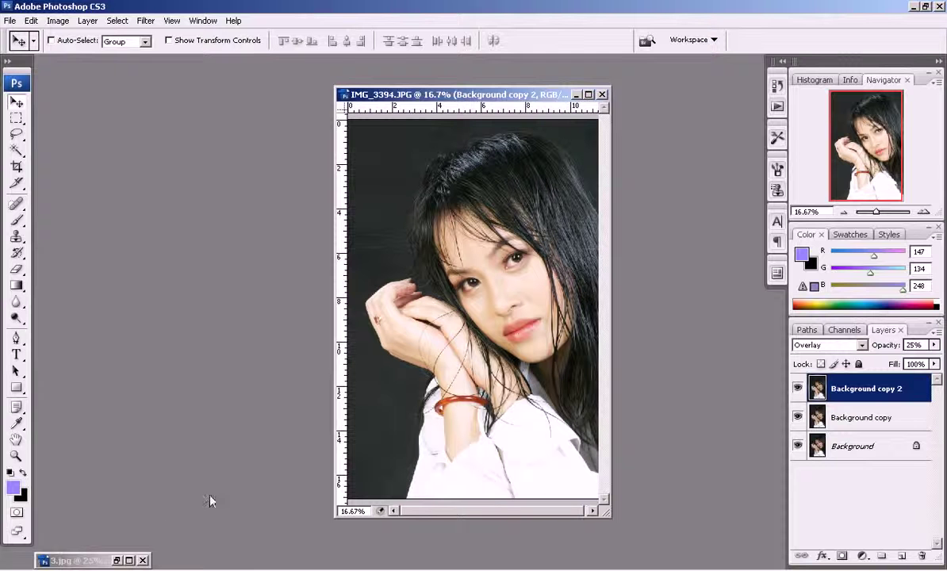
Restore 3.jpg beside IMG_3394.JPG and compare the two documents' layers
left_click(116, 560)
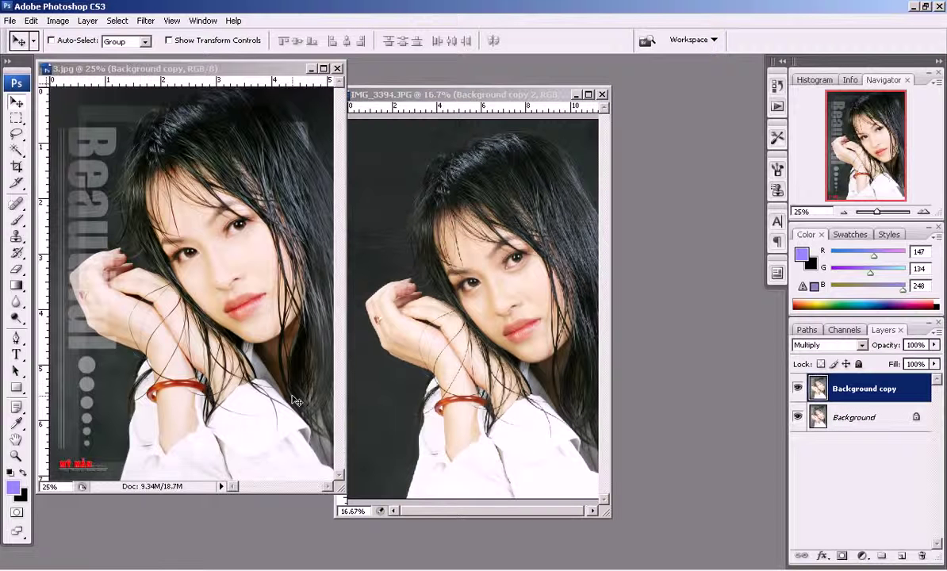
left_click(437, 94)
left_click_drag(437, 94, 450, 68)
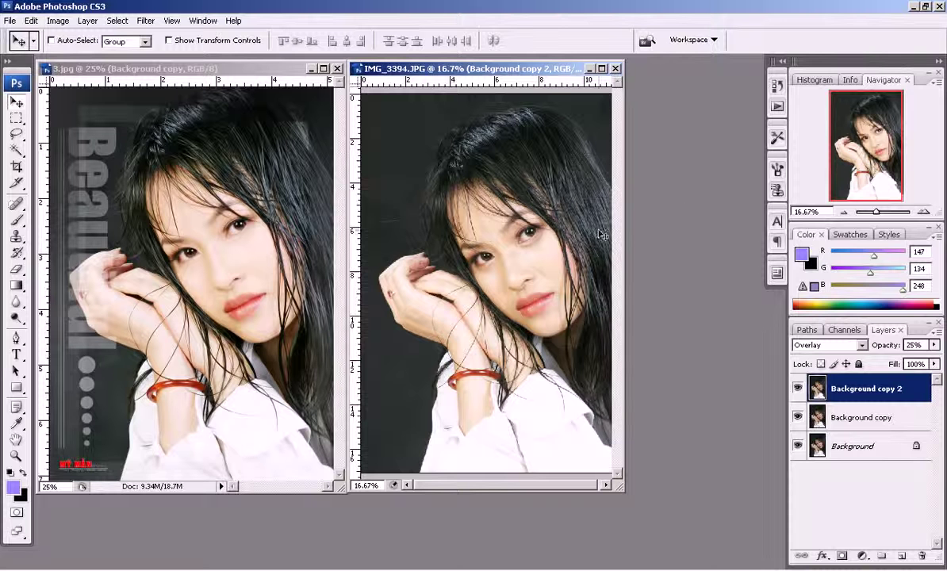
left_click(163, 216)
left_click(482, 253)
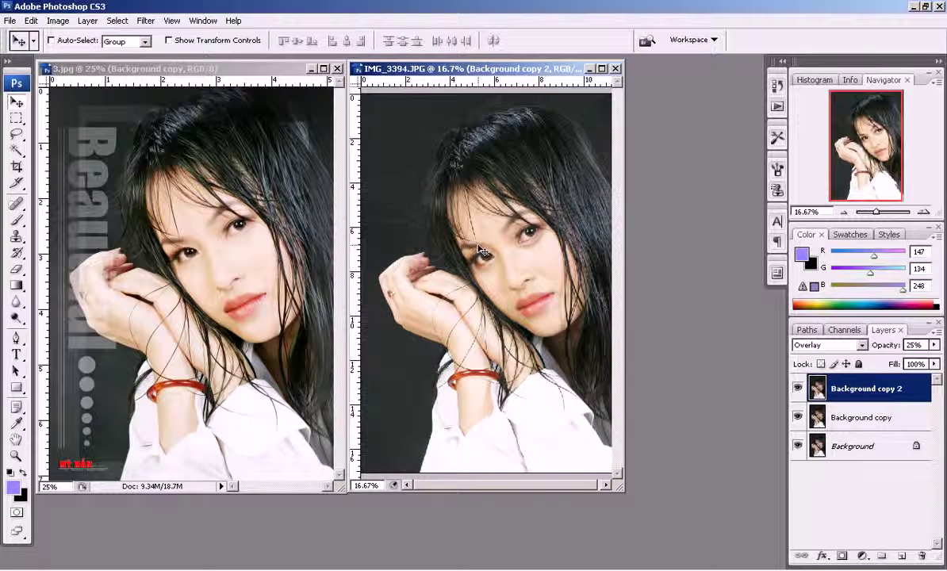